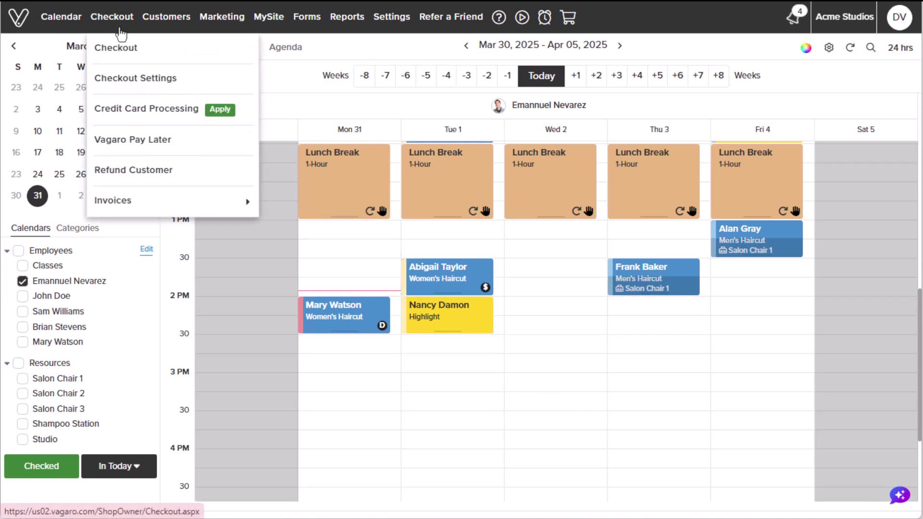
mouse_move(343, 314)
click(377, 320)
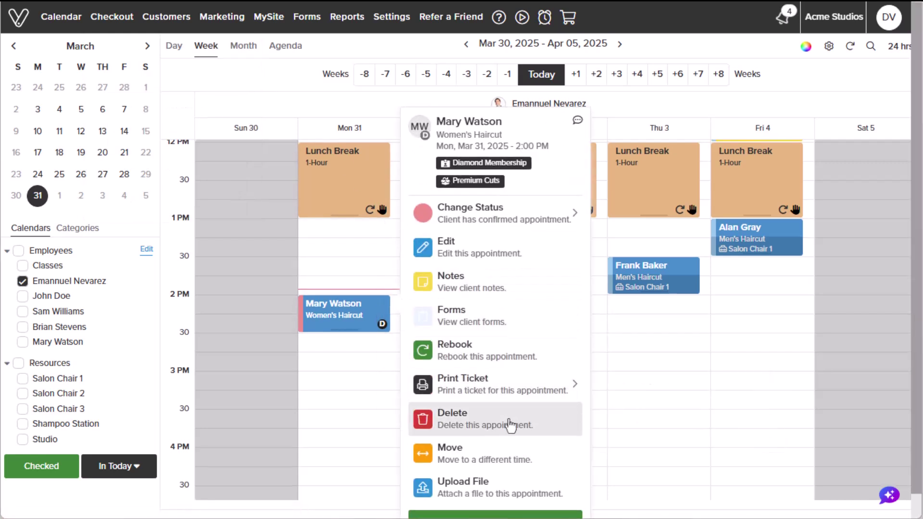
scroll(512, 433, down, 1)
click(524, 499)
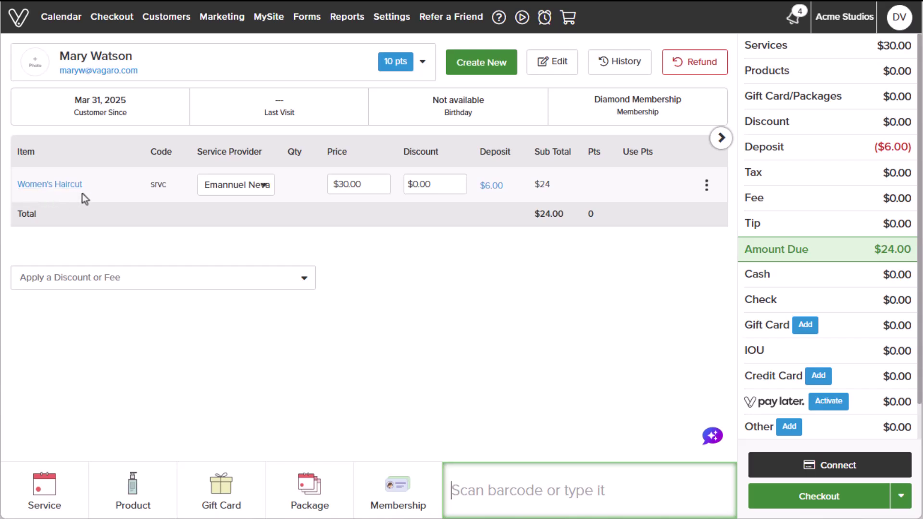
click(254, 193)
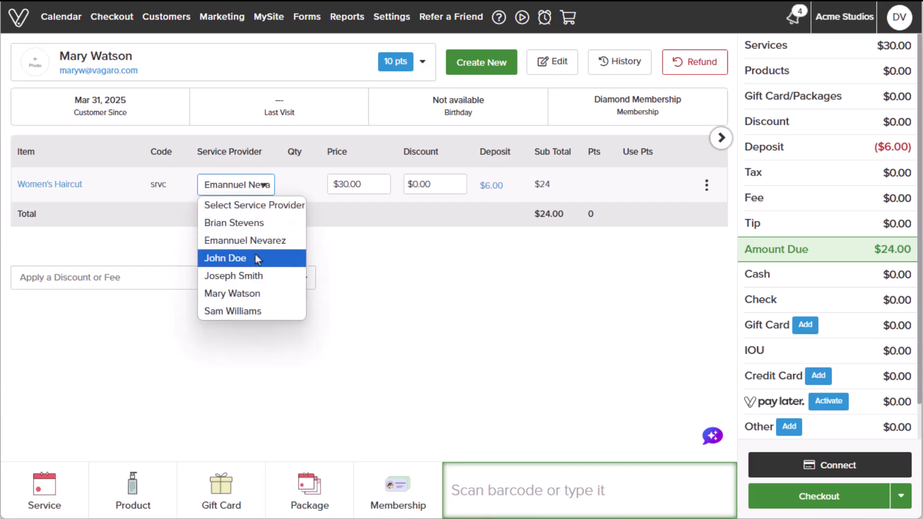
click(374, 184)
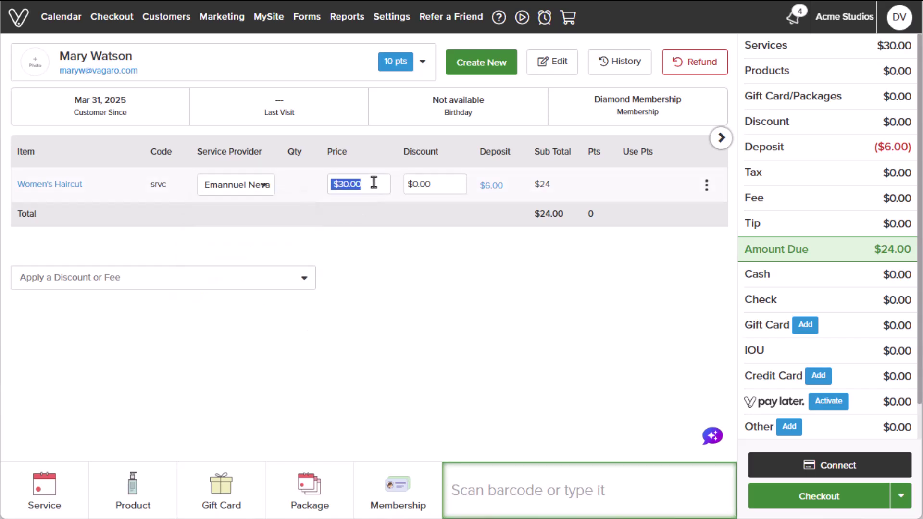
click(435, 185)
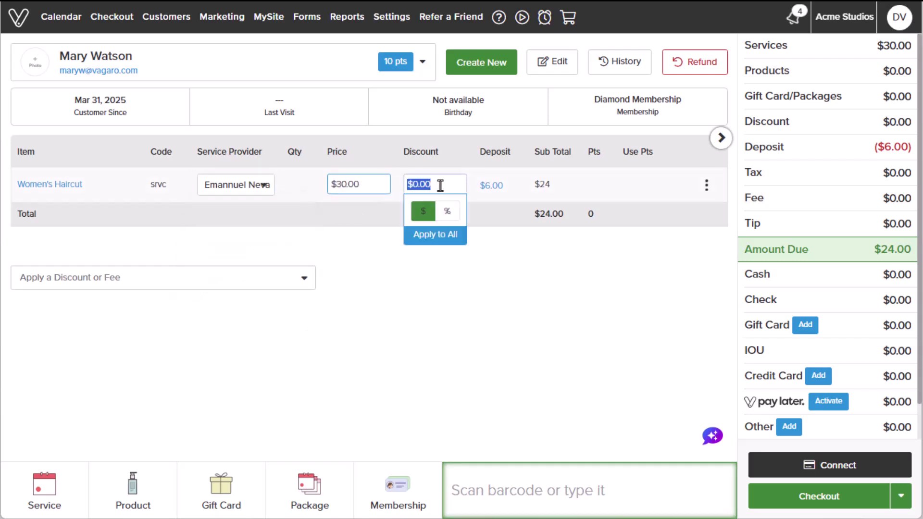
click(448, 216)
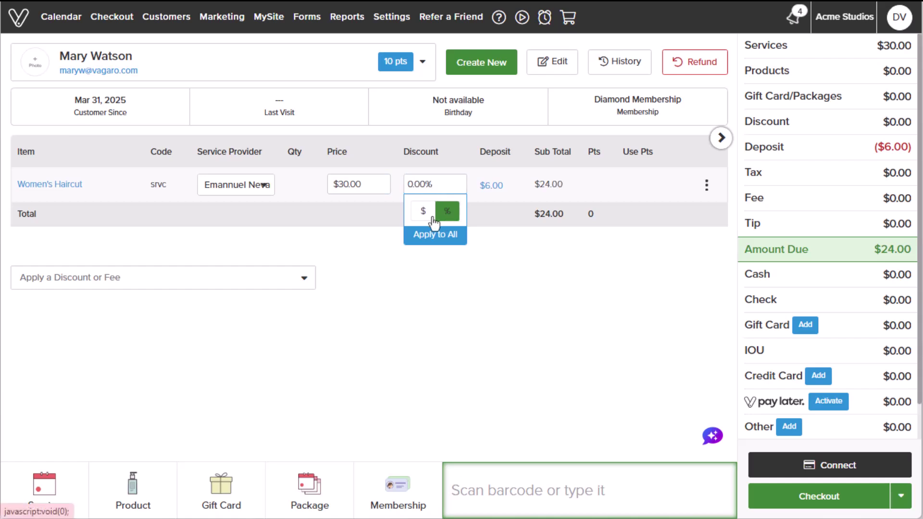
click(426, 217)
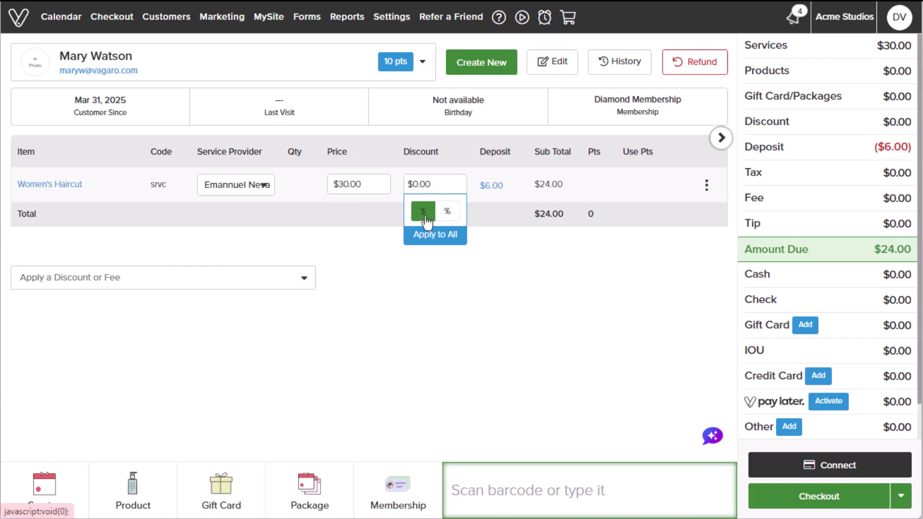
click(492, 203)
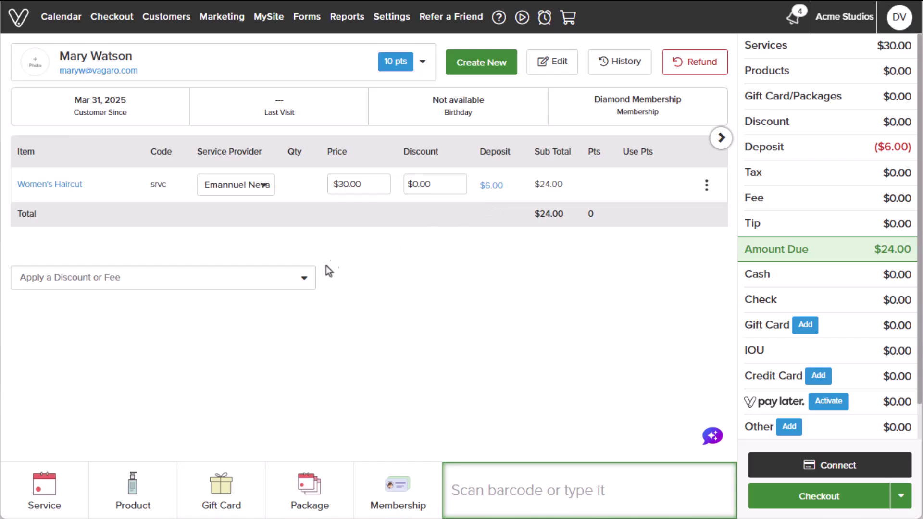
click(310, 281)
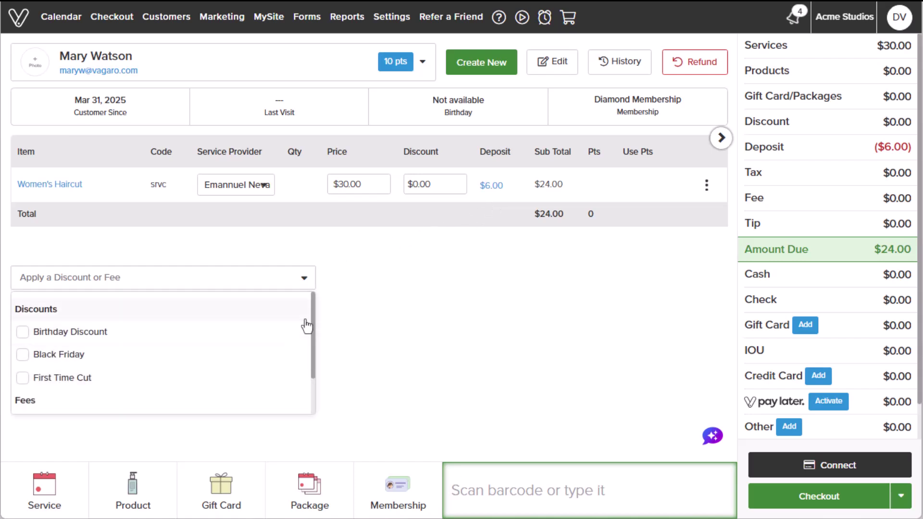
click(406, 268)
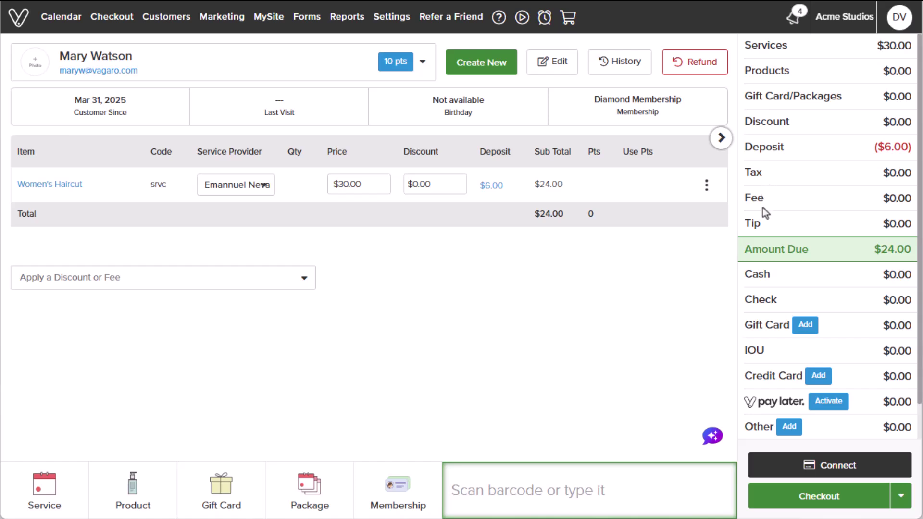
click(898, 225)
click(790, 261)
click(819, 377)
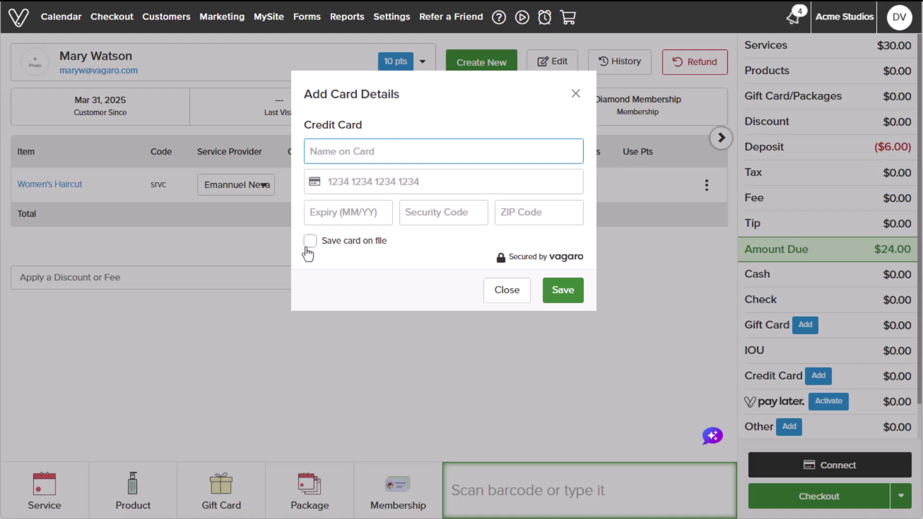
click(489, 296)
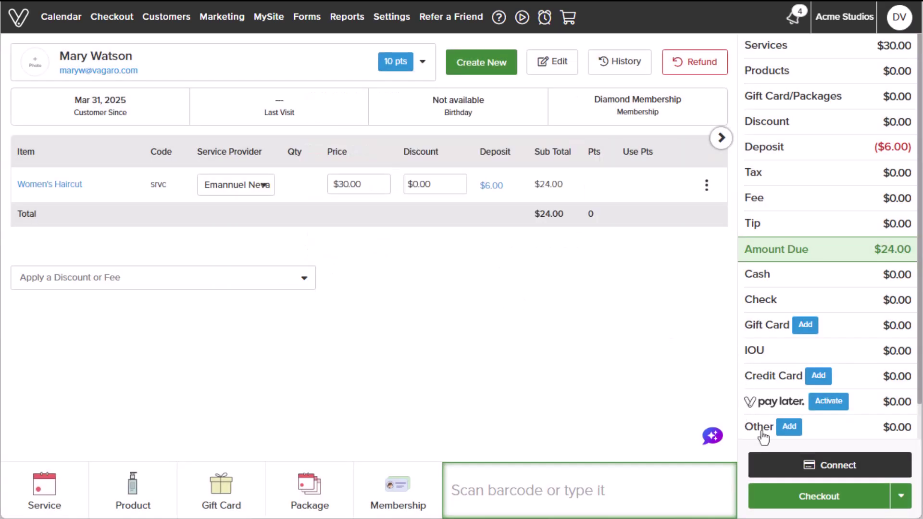
click(789, 427)
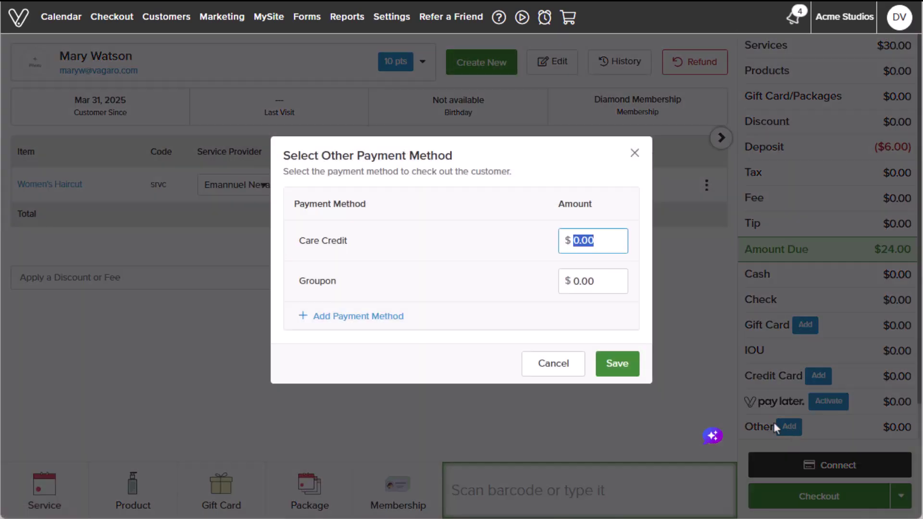
click(390, 319)
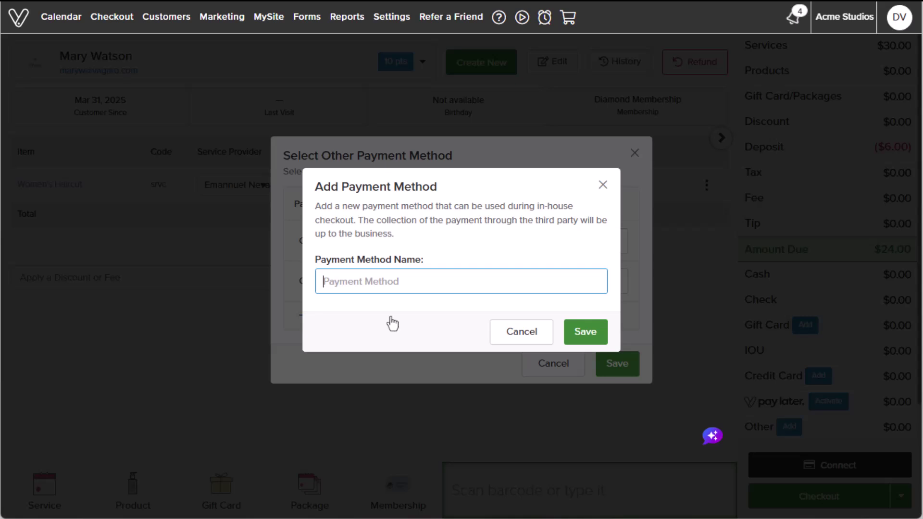
click(537, 344)
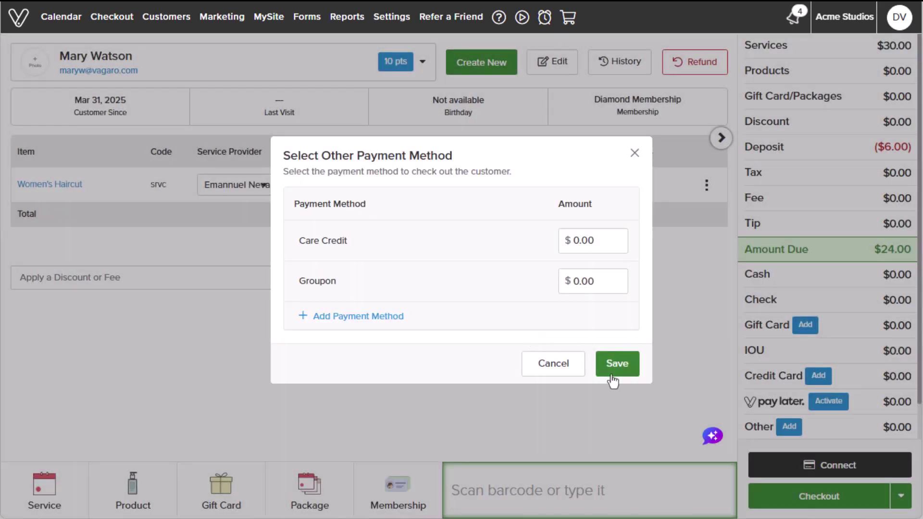
click(613, 373)
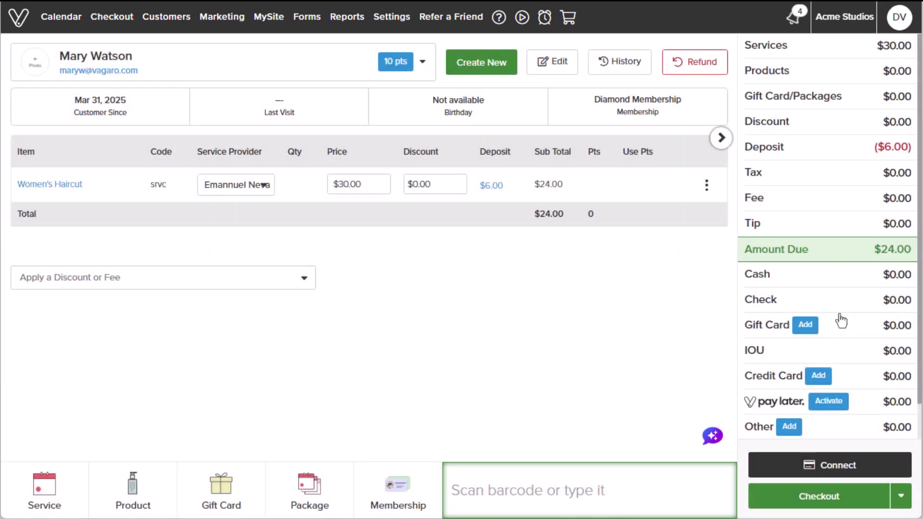
Enter the payment as cash plus a $14.00 check toward the $24.00 due.
click(895, 276)
text(0)
click(893, 302)
text(14)
click(702, 315)
click(901, 498)
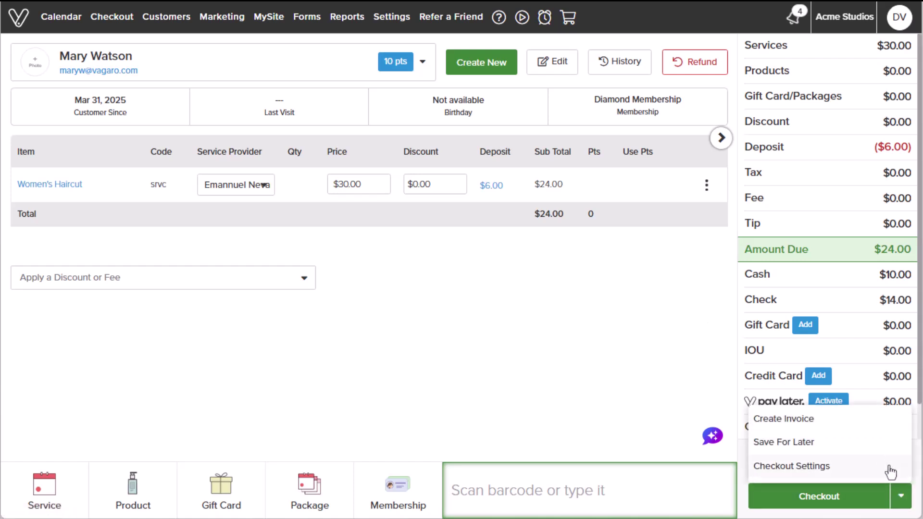
click(886, 443)
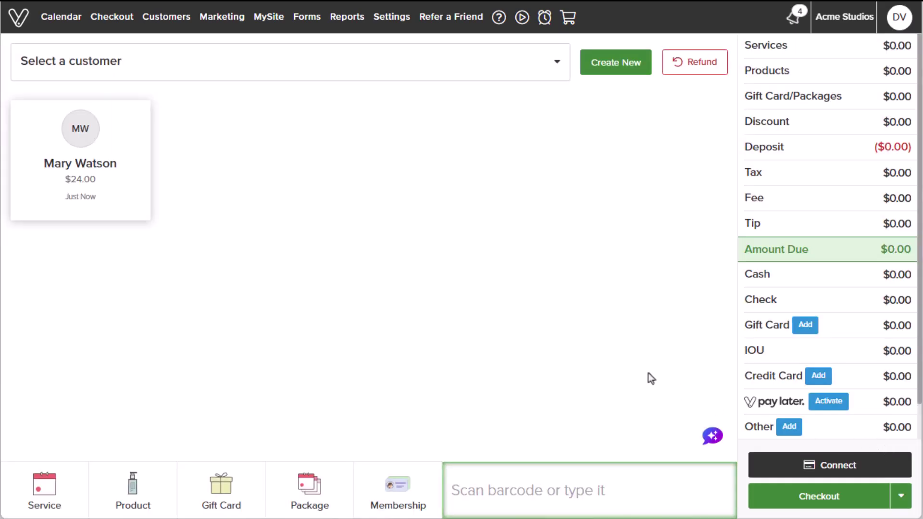
click(121, 214)
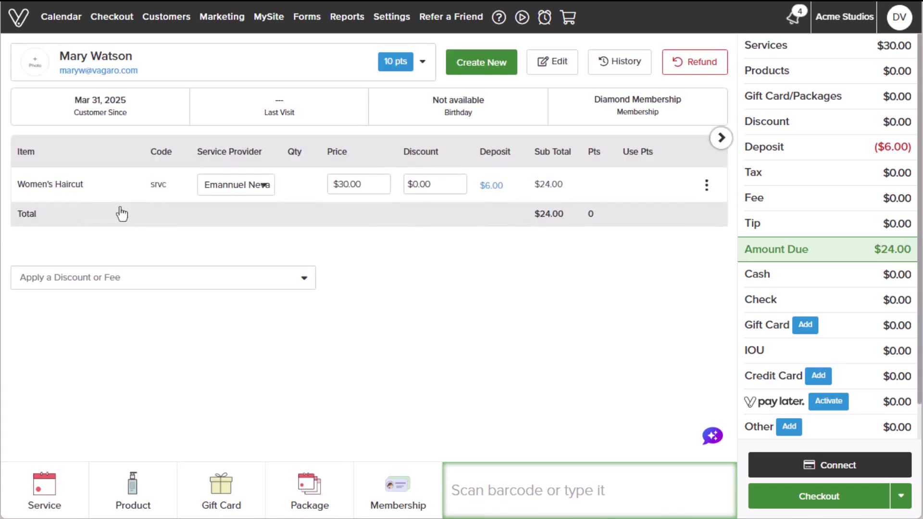
click(902, 498)
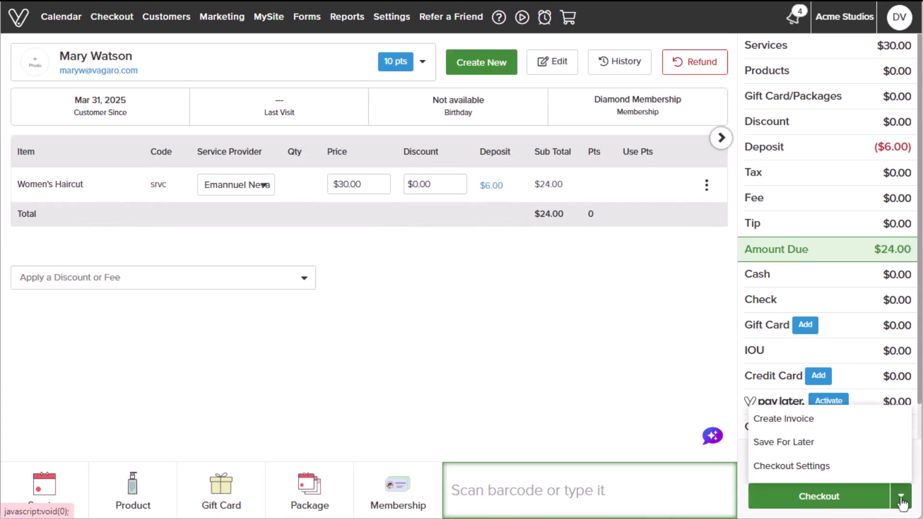
Preview invoice 0036 for the $24.00 haircut, then go back to the checkout.
click(884, 428)
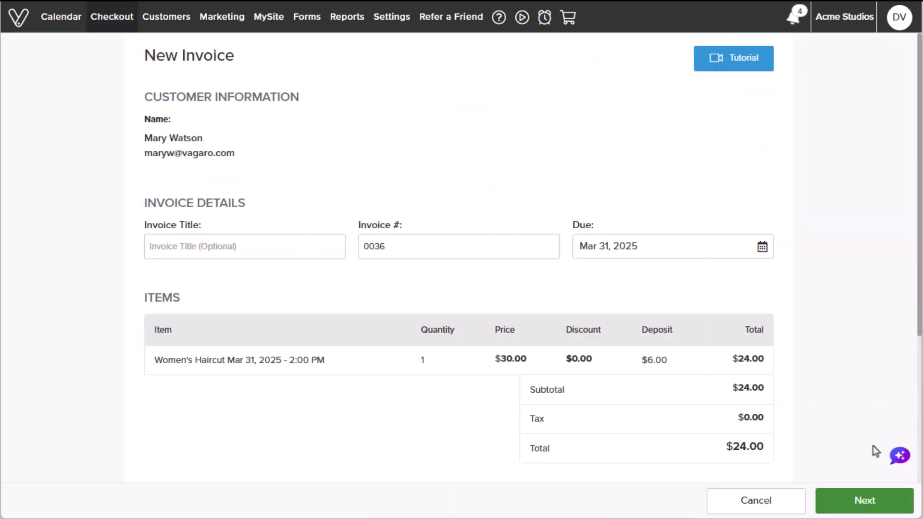
click(869, 500)
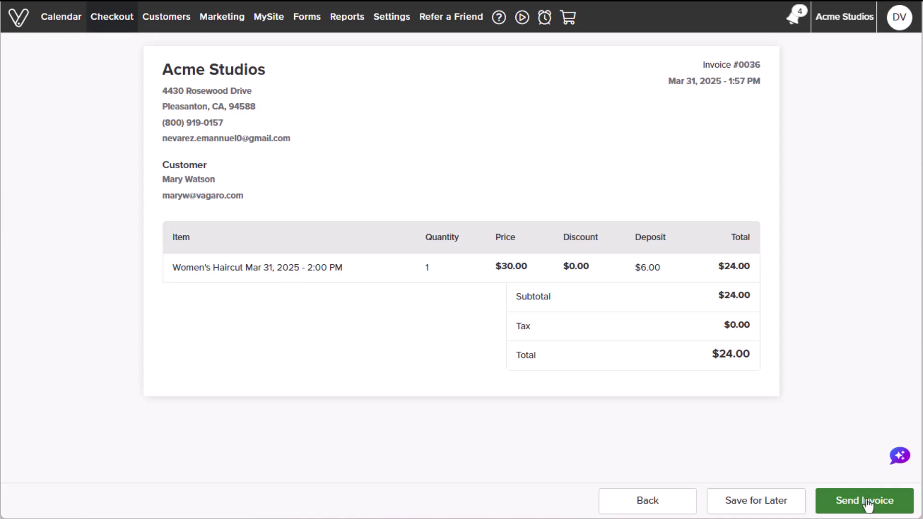
click(682, 505)
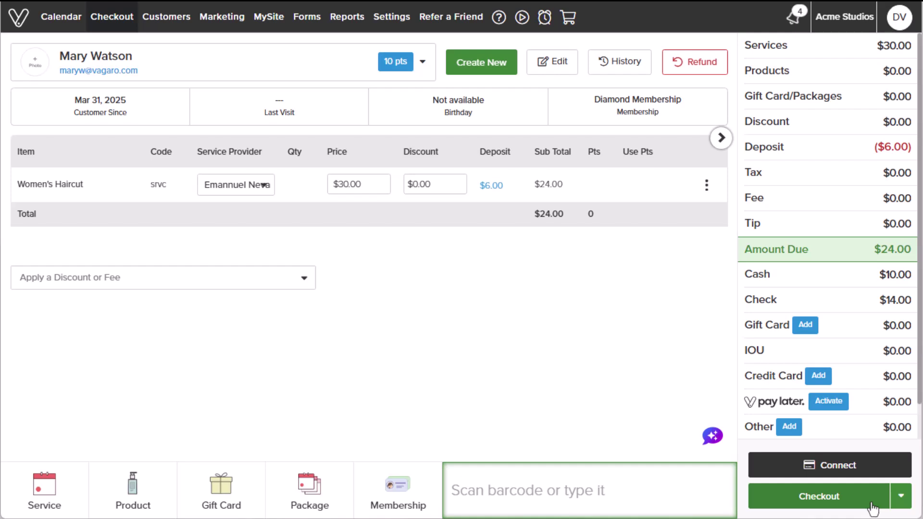
Finish the $24.00 checkout with no receipt and return to the calendar without rebooking.
click(872, 505)
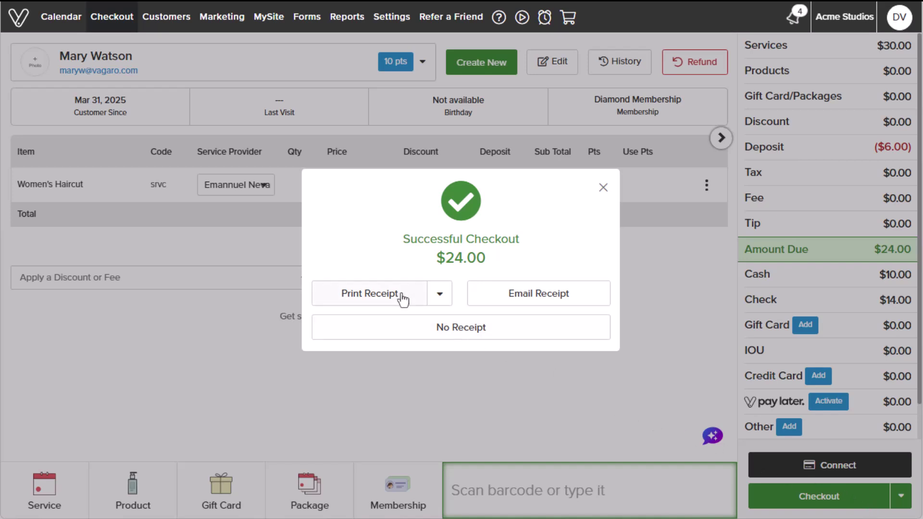
click(553, 338)
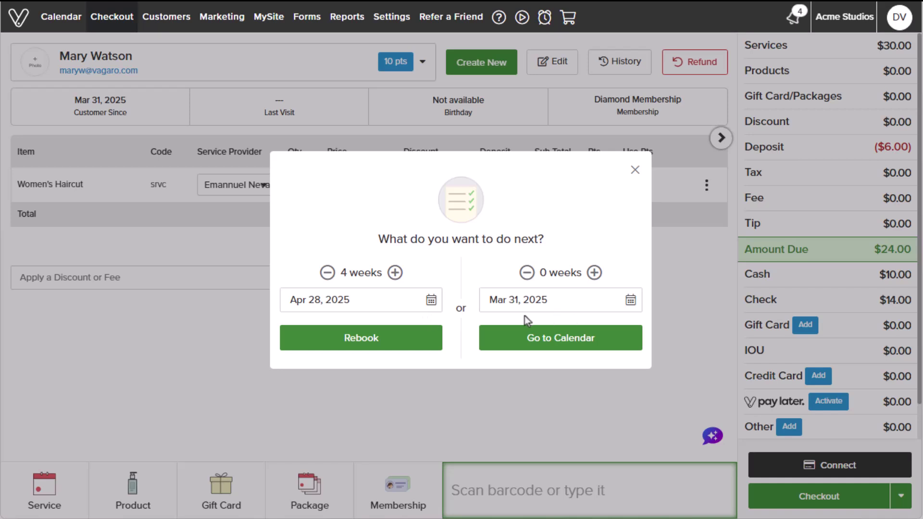
click(579, 347)
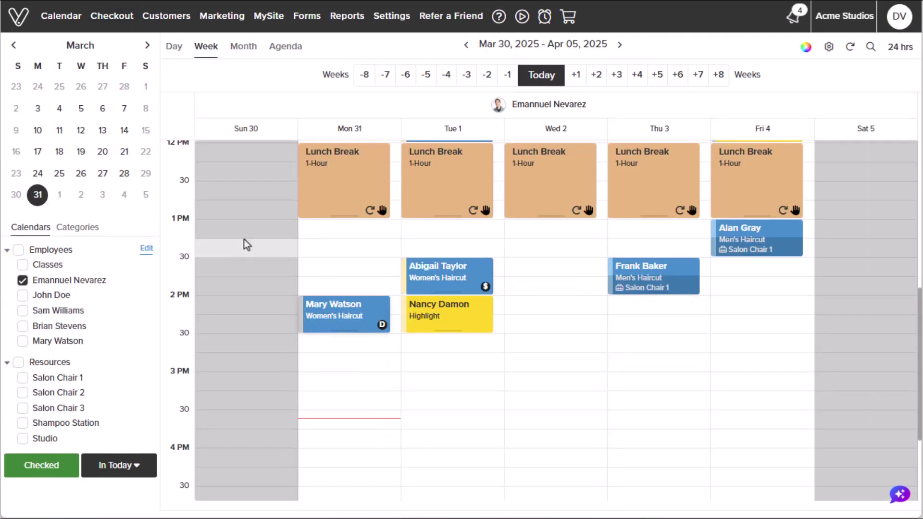
mouse_move(112, 16)
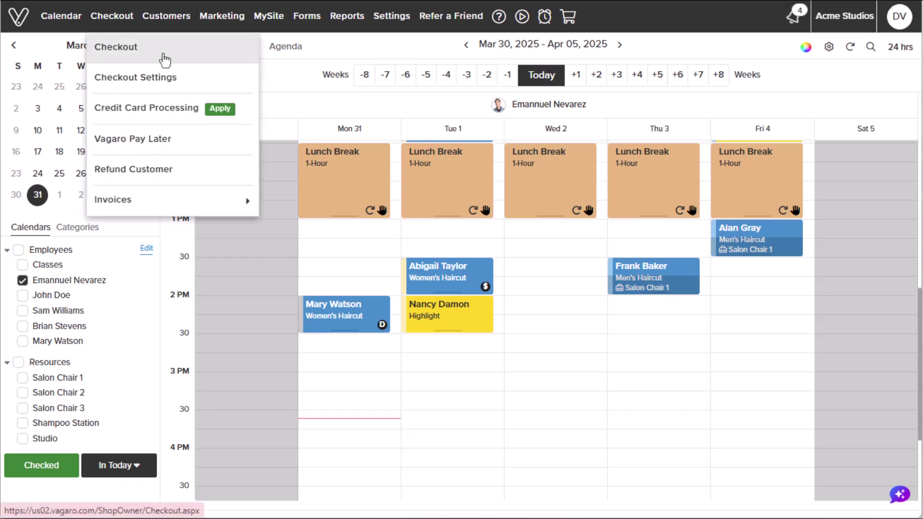
Begin a new checkout and list all 276 customers instead of today's.
click(164, 59)
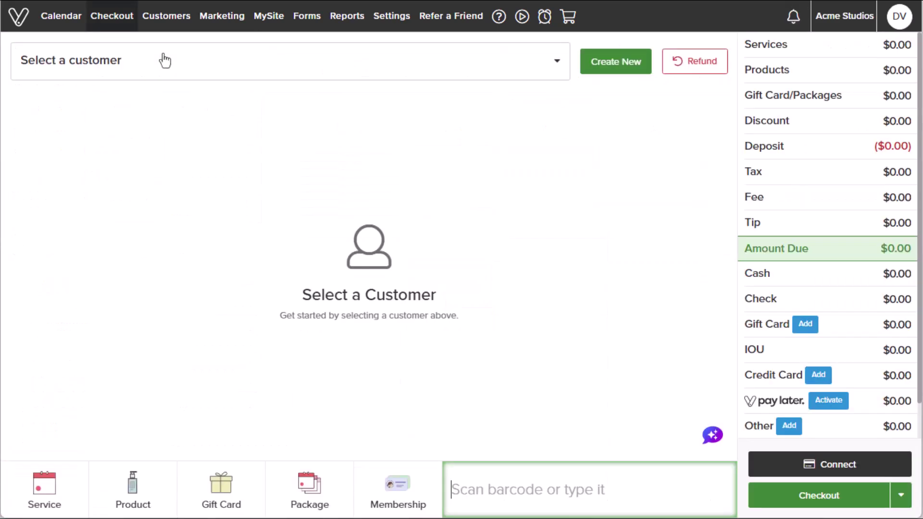
click(554, 75)
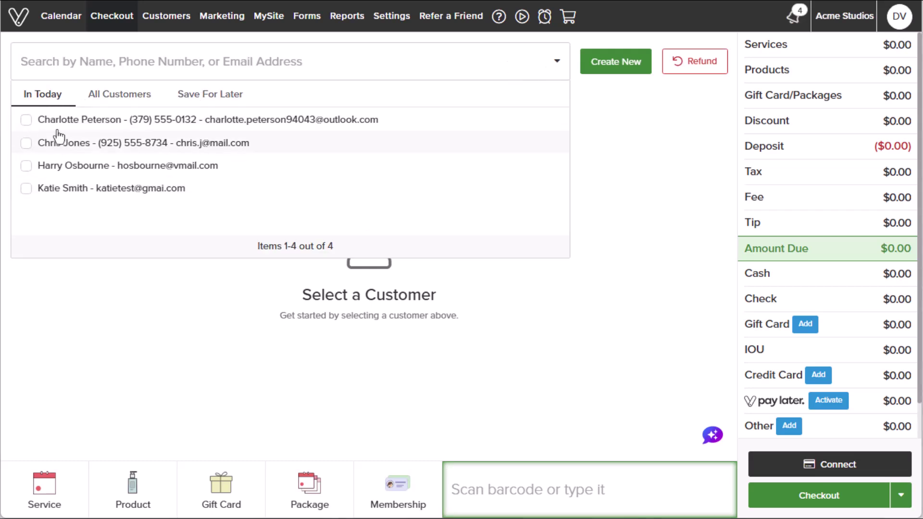
click(119, 95)
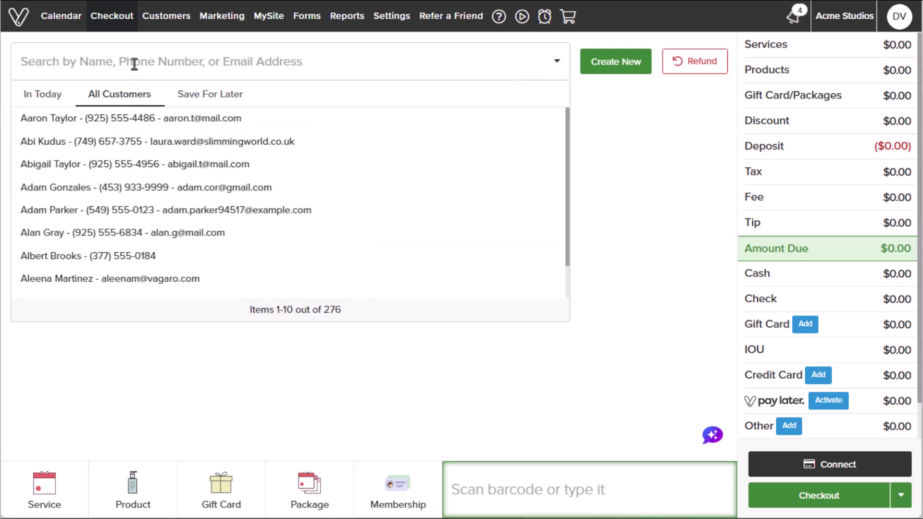
click(639, 70)
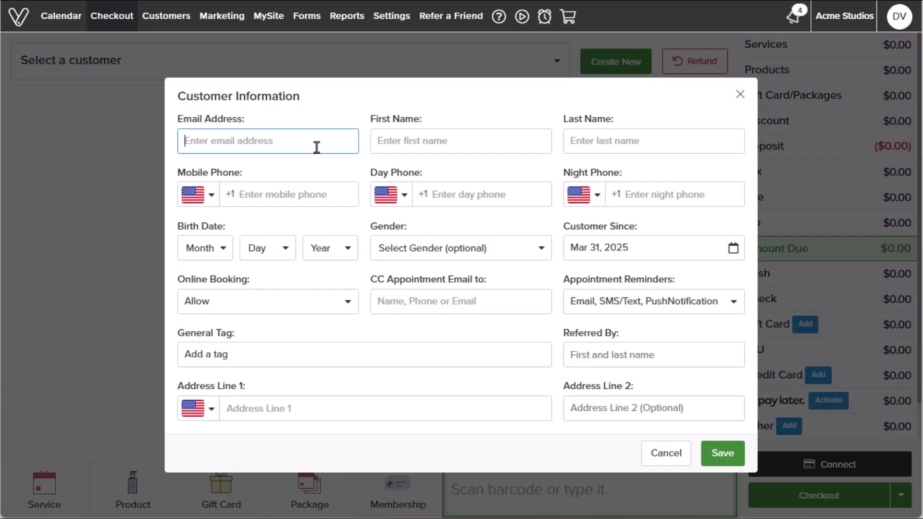
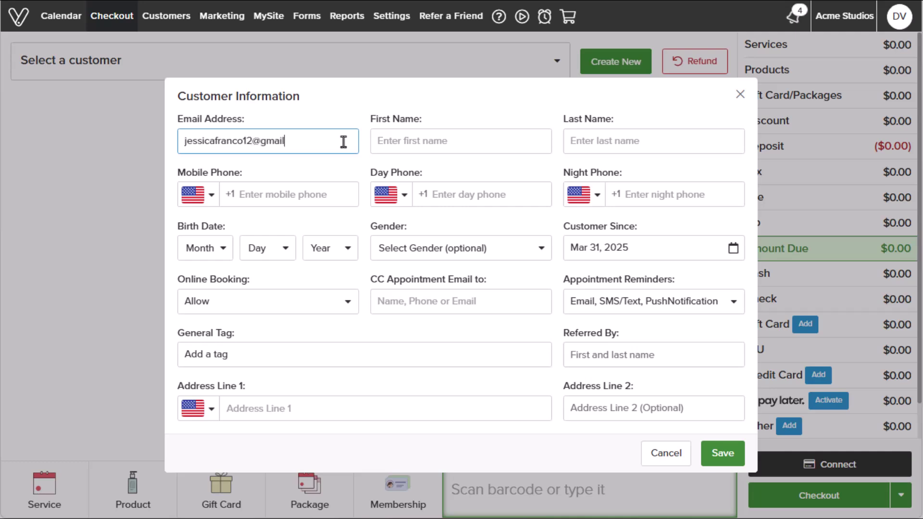
key(Tab)
key(Tab)
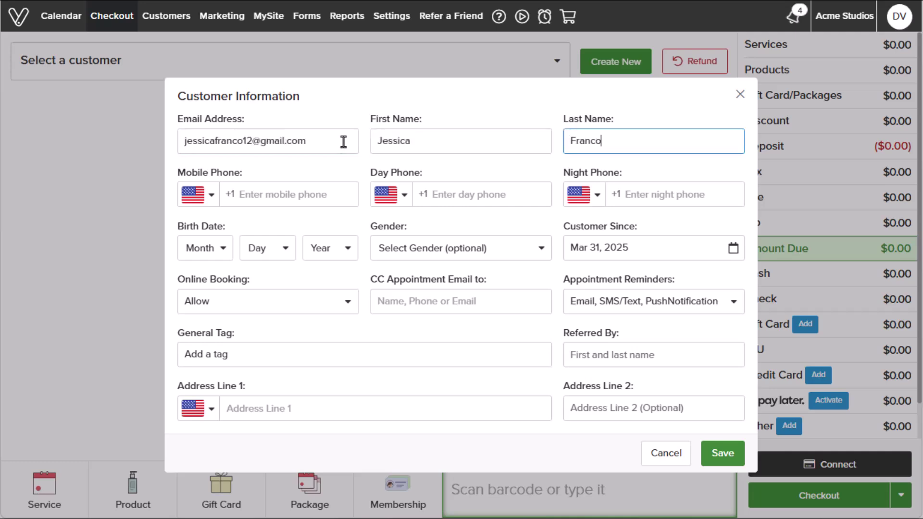
key(Tab)
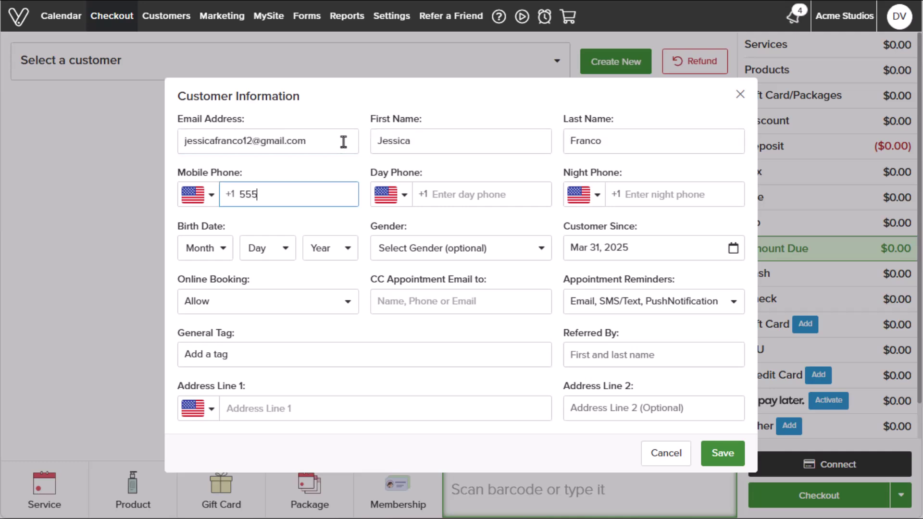
text(455-7888)
key(Return)
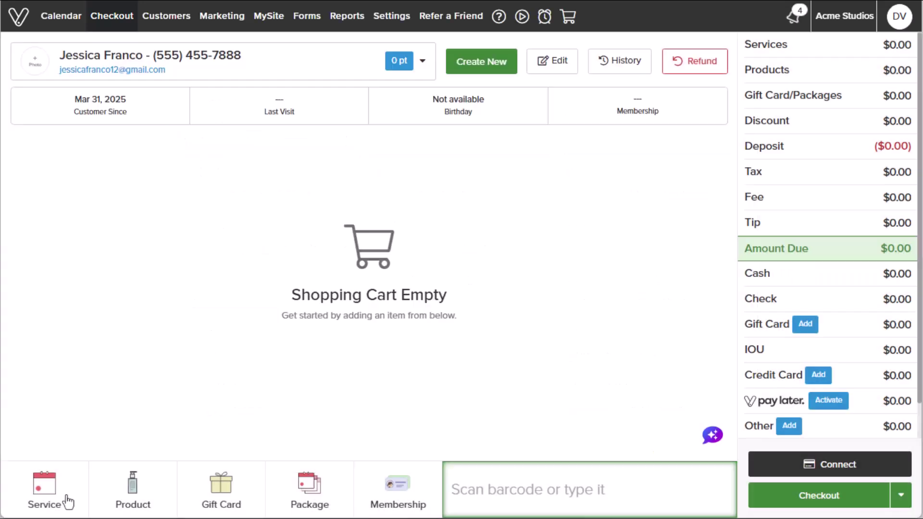
click(43, 491)
click(357, 263)
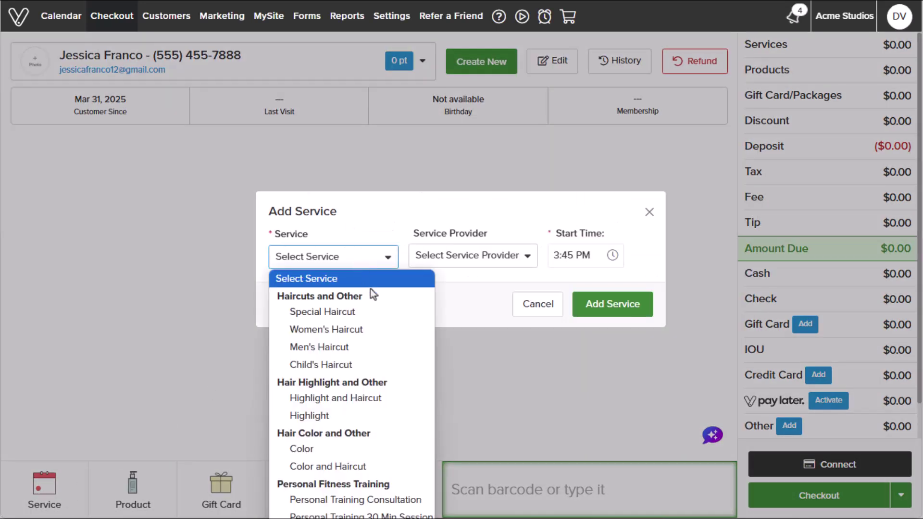
click(377, 328)
click(501, 264)
click(492, 313)
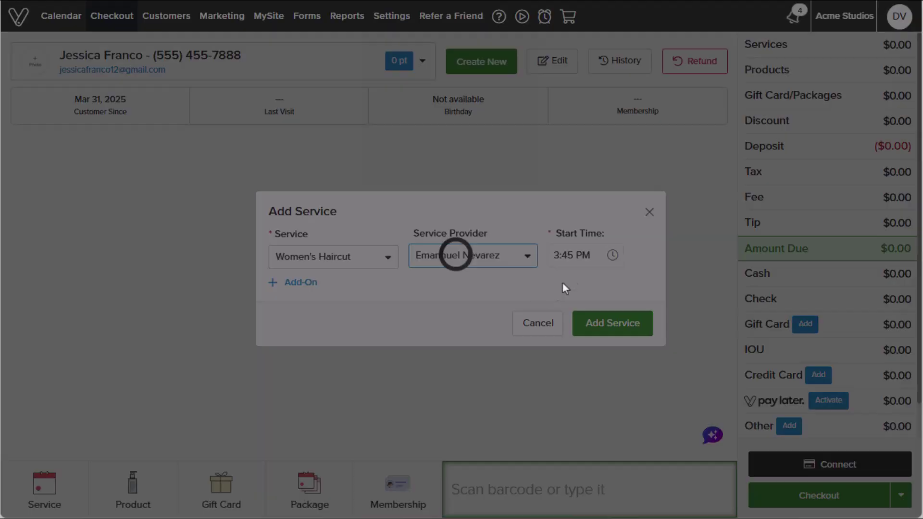
click(606, 325)
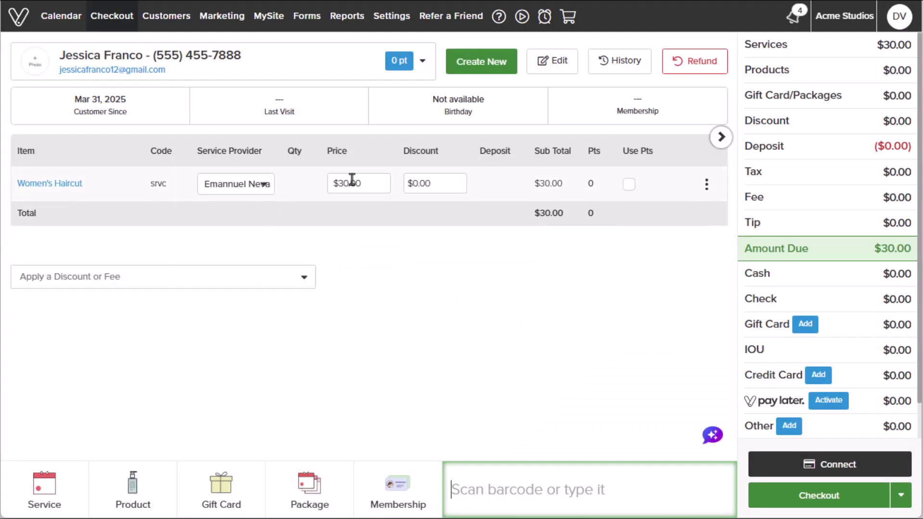
Apply a 10% discount and check out the $27.00 due paid fully in cash.
click(418, 183)
click(448, 210)
text(10)
click(502, 251)
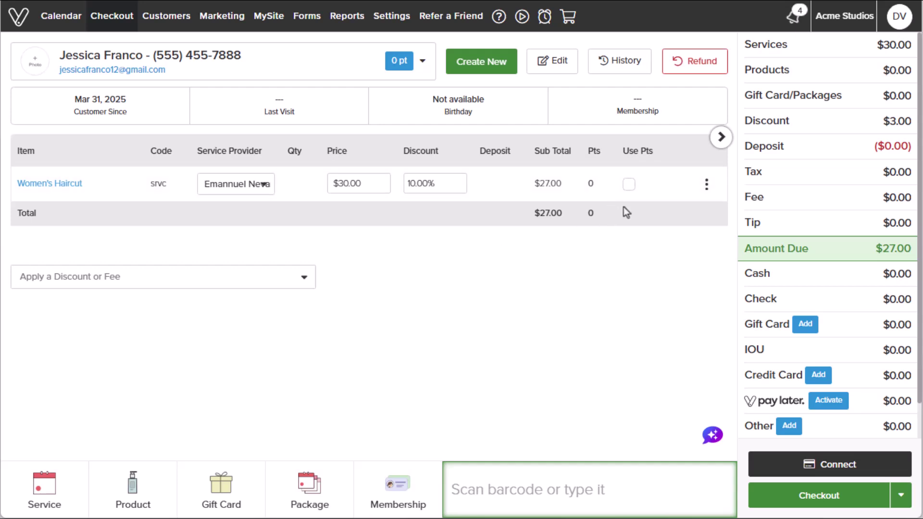
click(889, 276)
click(879, 495)
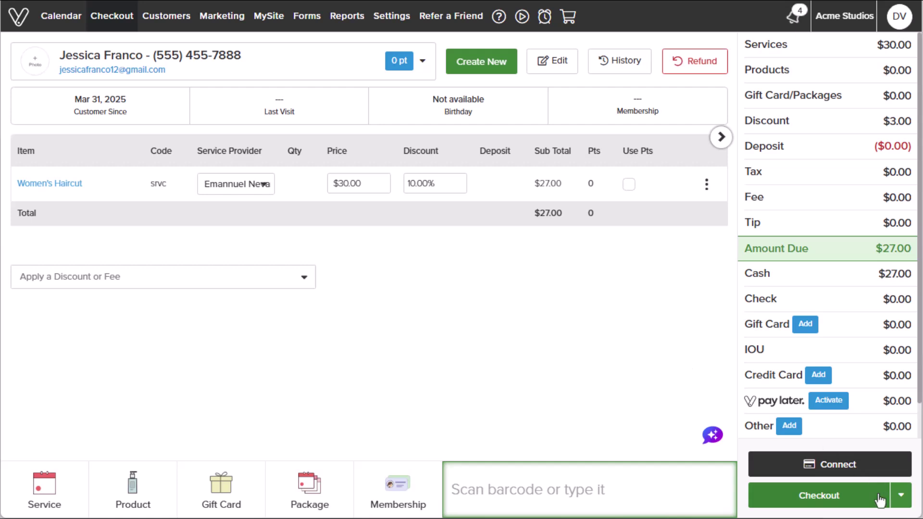